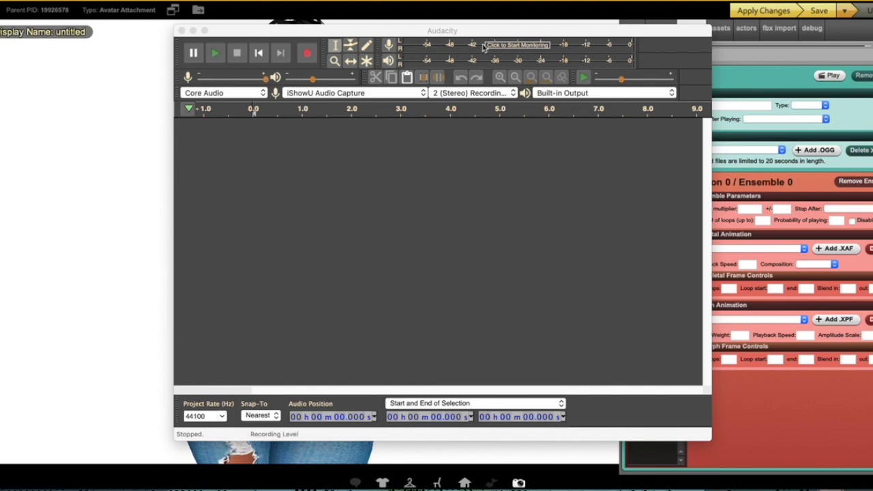
# - Make the empty Audacity project window active by clicking its title bar
pyautogui.moveTo(466, 34); pyautogui.dragTo(466, 35)
pyautogui.click(466, 34)
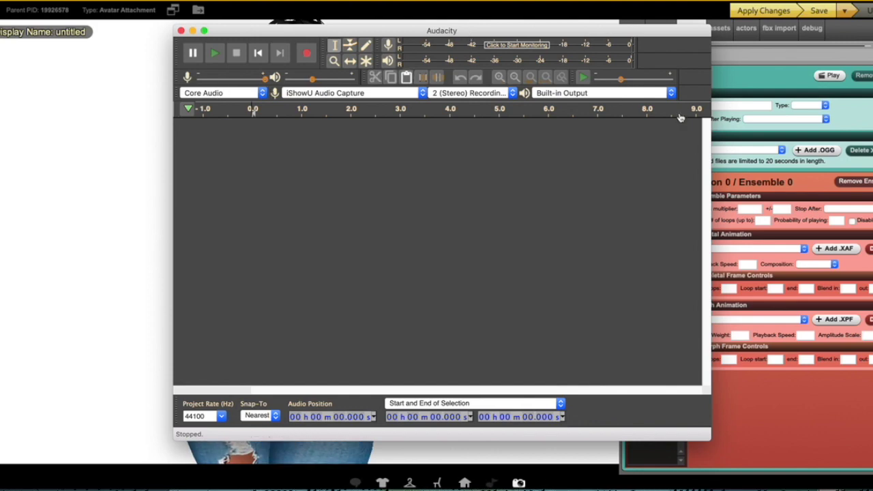
pyautogui.click(245, 94)
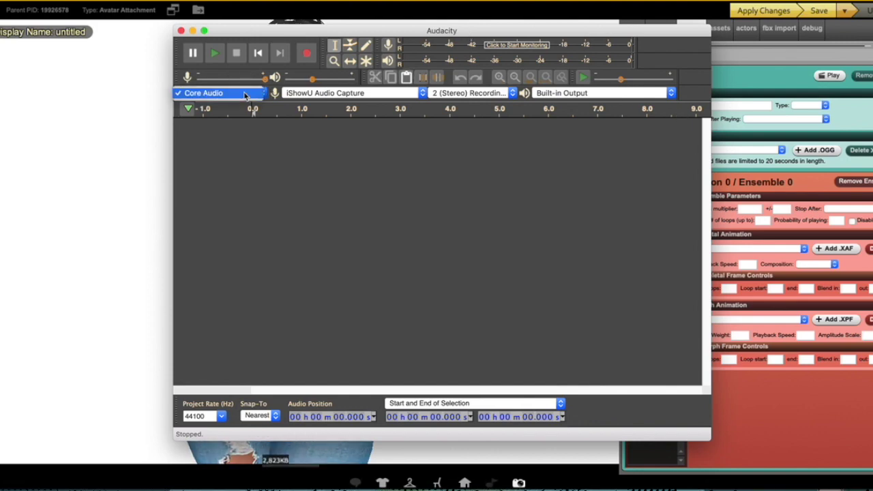
pyautogui.click(247, 94)
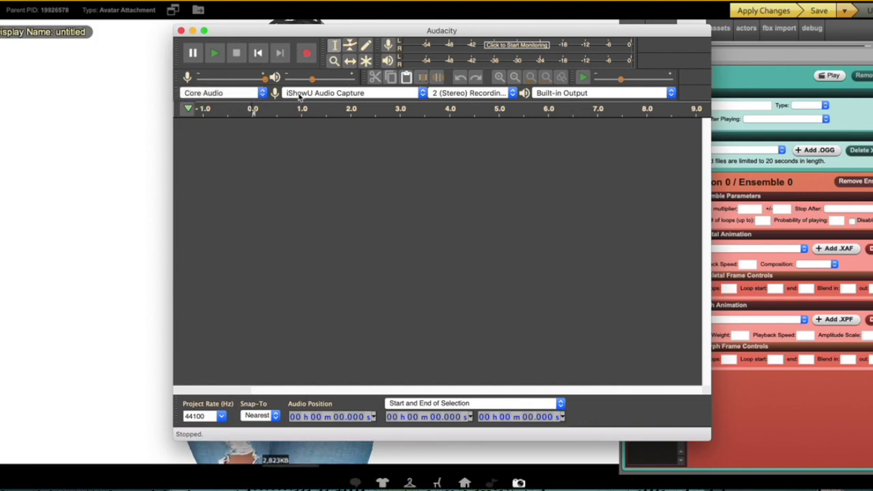
pyautogui.click(381, 94)
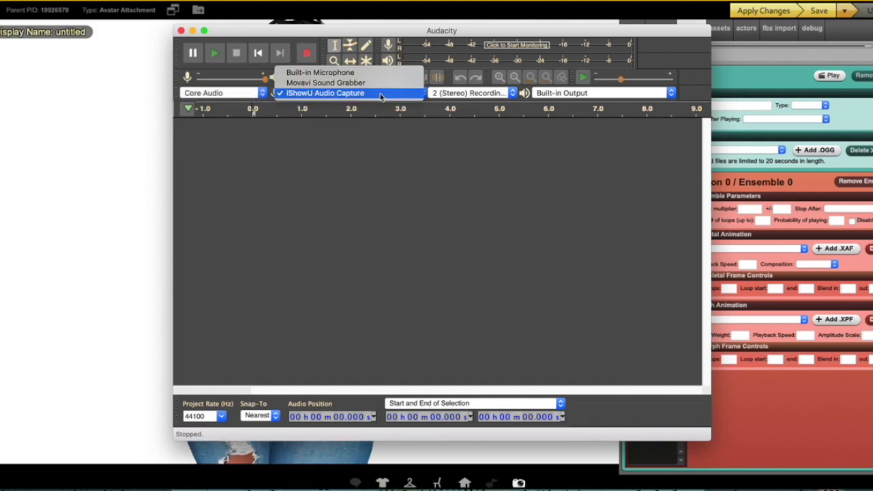
pyautogui.click(337, 93)
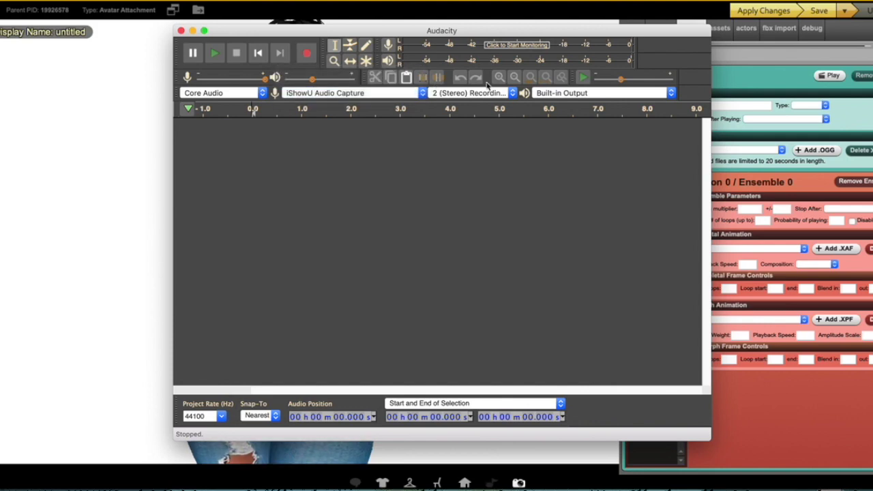
pyautogui.click(513, 93)
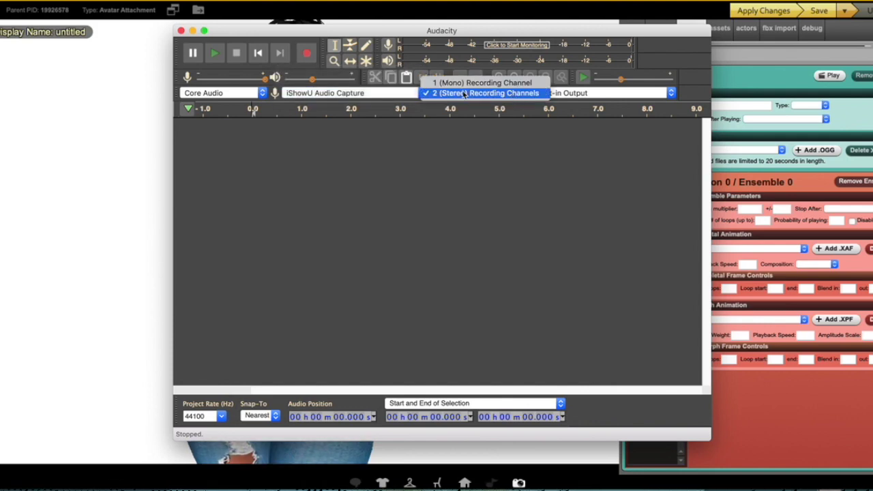
pyautogui.click(596, 93)
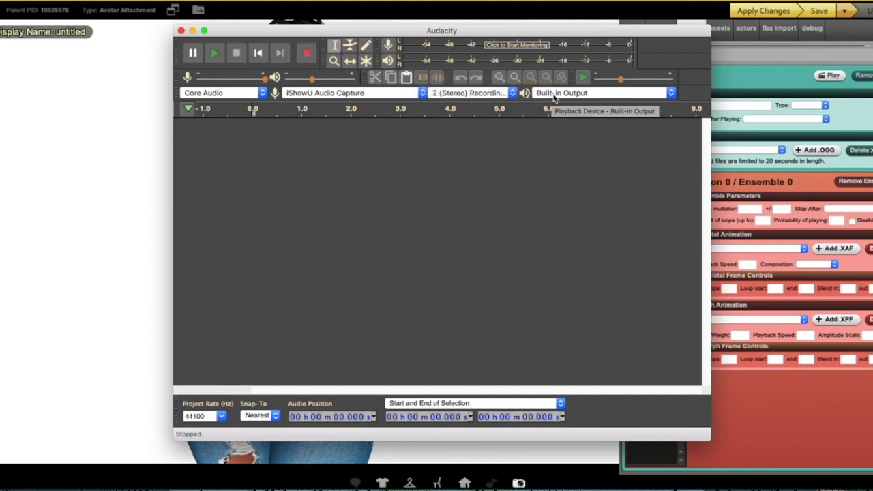
pyautogui.click(594, 95)
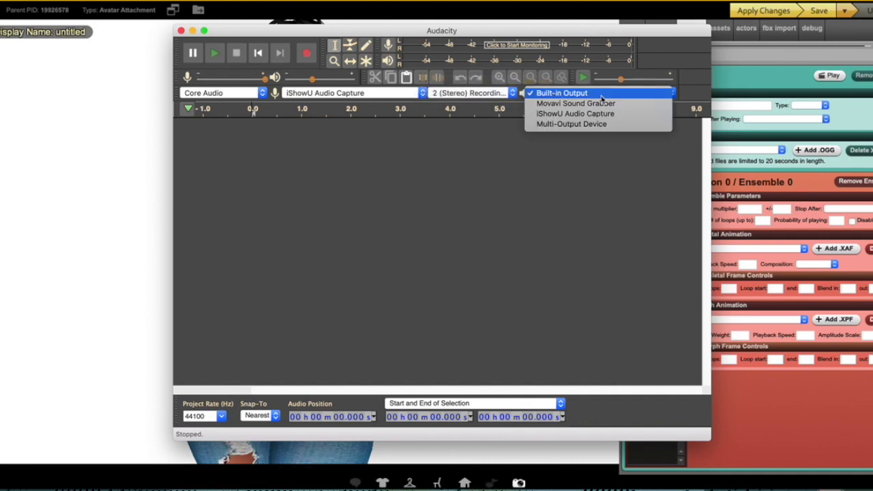
pyautogui.click(591, 95)
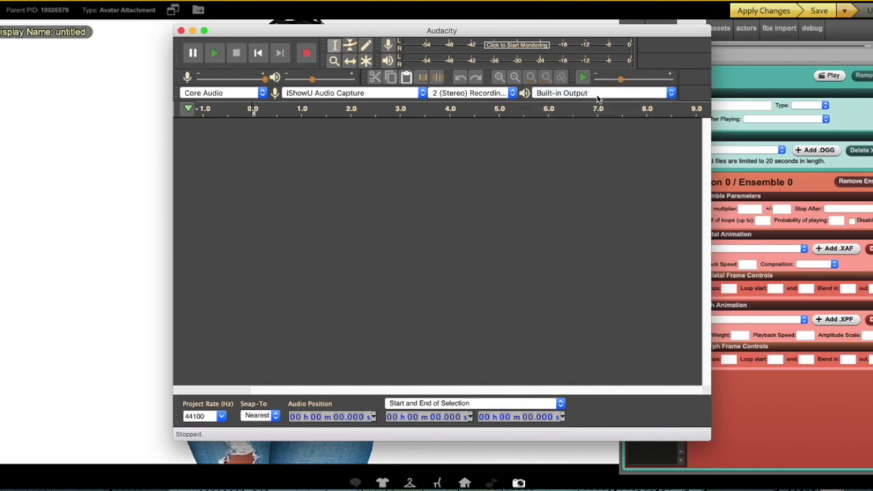
pyautogui.click(370, 94)
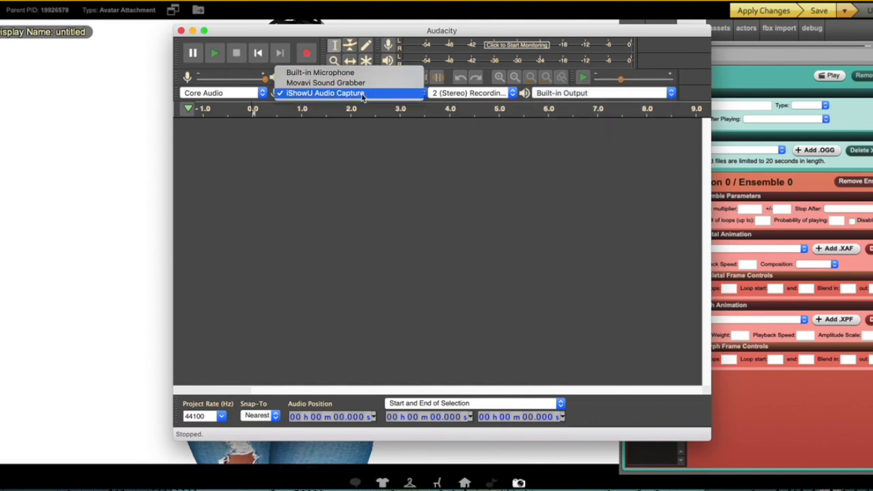
pyautogui.click(362, 95)
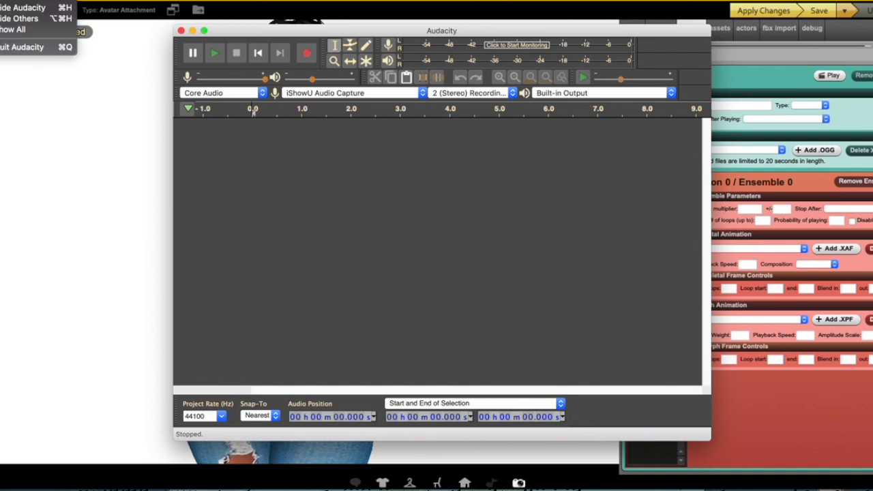
pyautogui.press('super+comma')
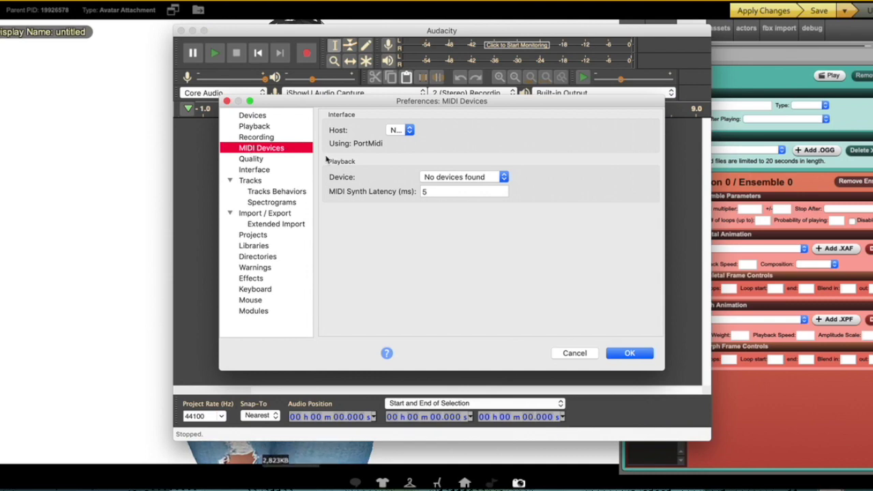
pyautogui.click(257, 118)
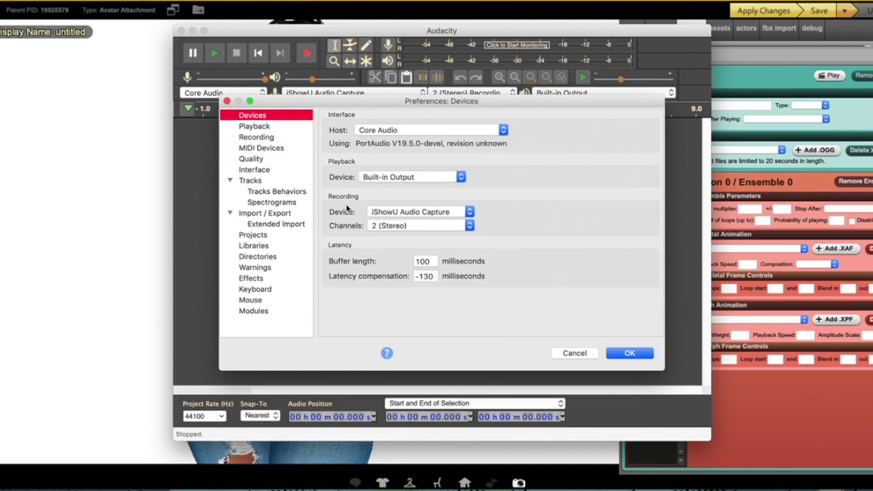
pyautogui.click(437, 213)
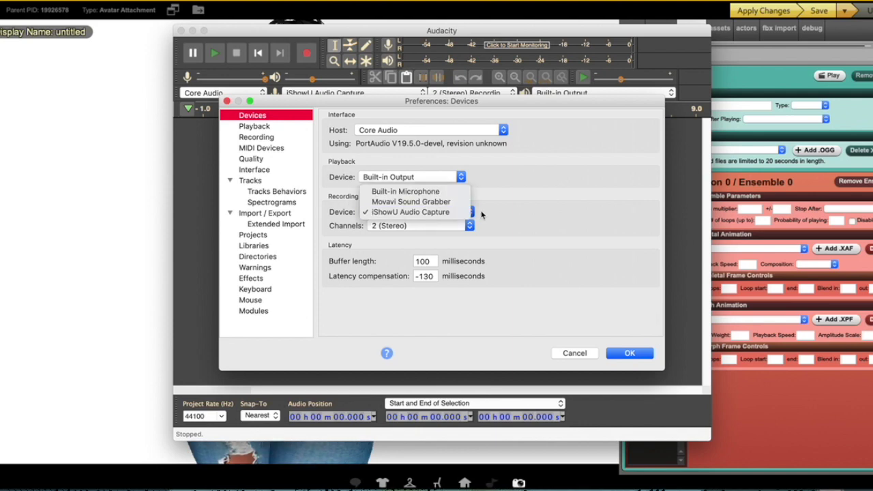
pyautogui.click(451, 212)
pyautogui.click(583, 353)
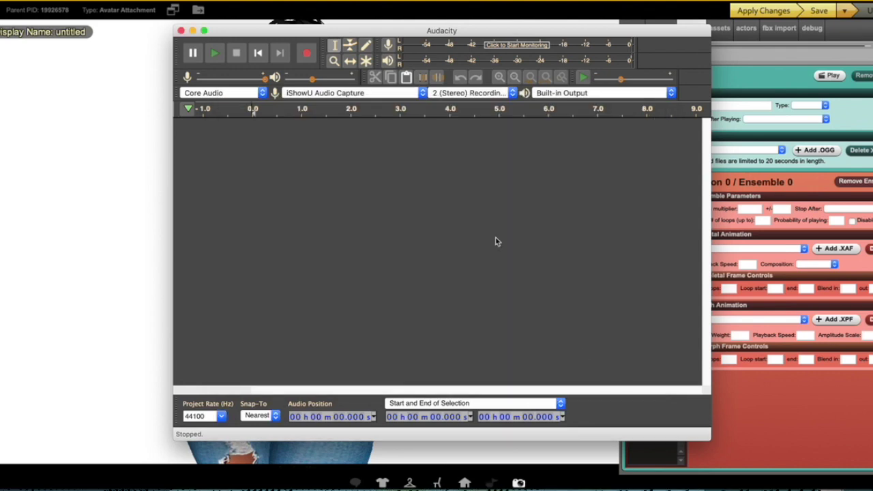
pyautogui.click(422, 95)
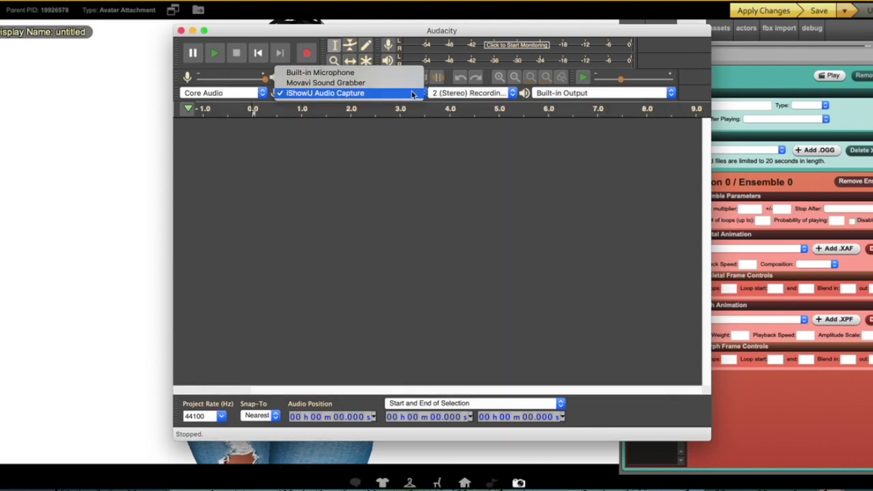
pyautogui.click(411, 94)
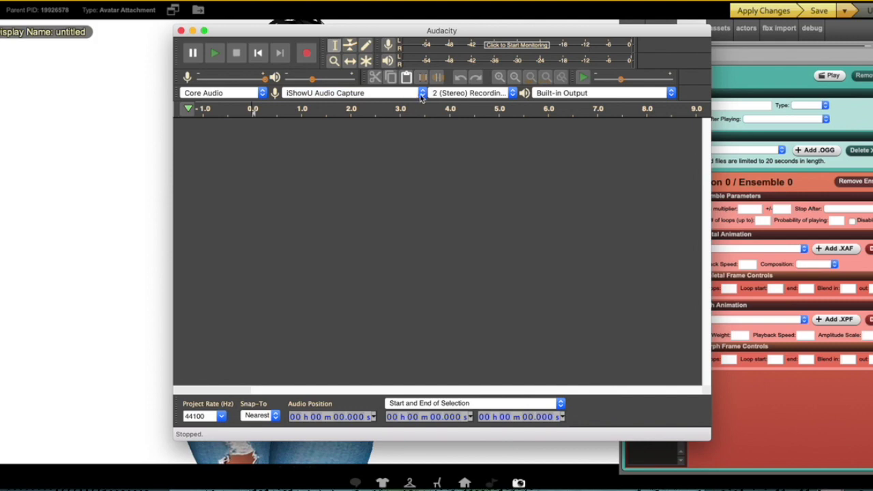
pyautogui.click(421, 96)
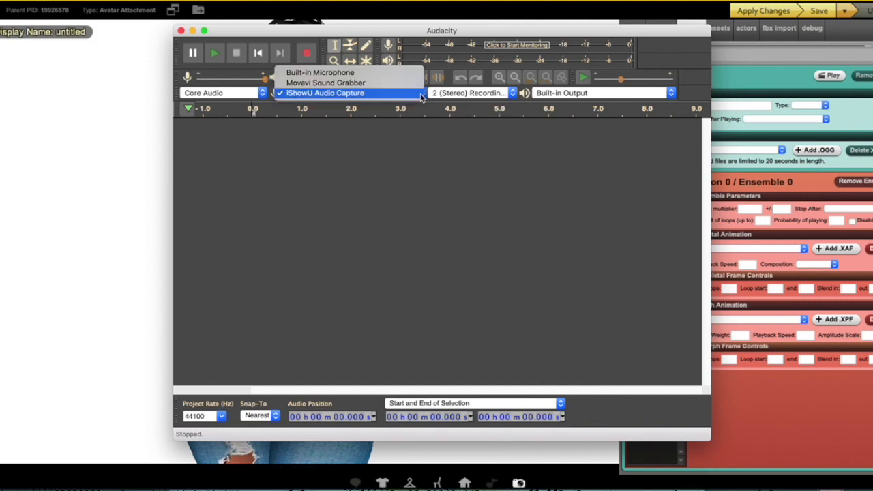
pyautogui.click(346, 95)
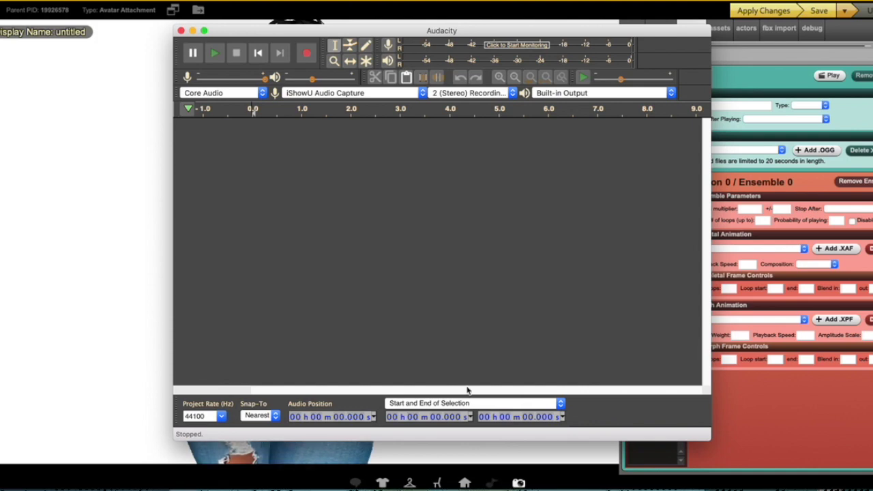
# - Choose iShowU Audio Capture as the Mac's sound output device in Sound preferences
pyautogui.click(464, 483)
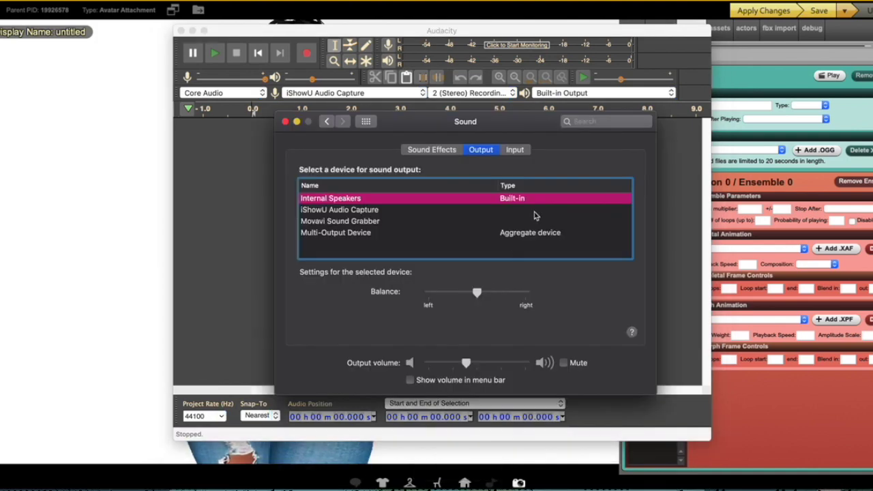
pyautogui.moveTo(513, 126); pyautogui.dragTo(497, 101)
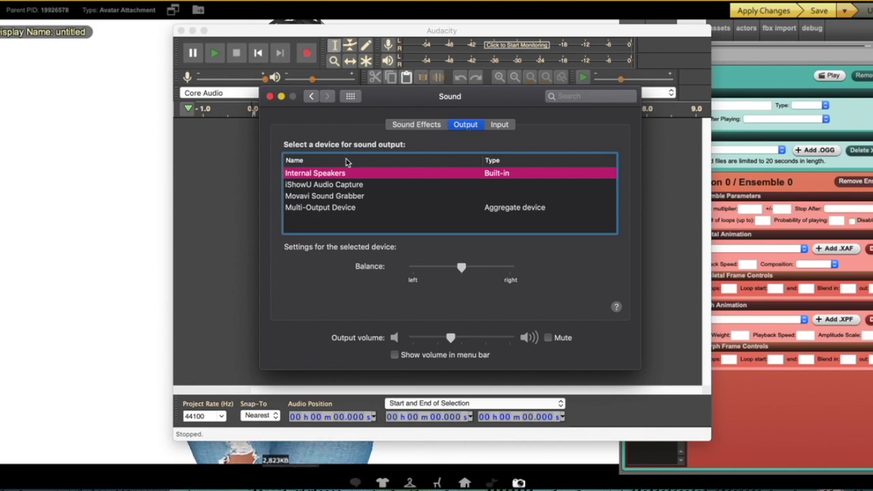
pyautogui.click(318, 186)
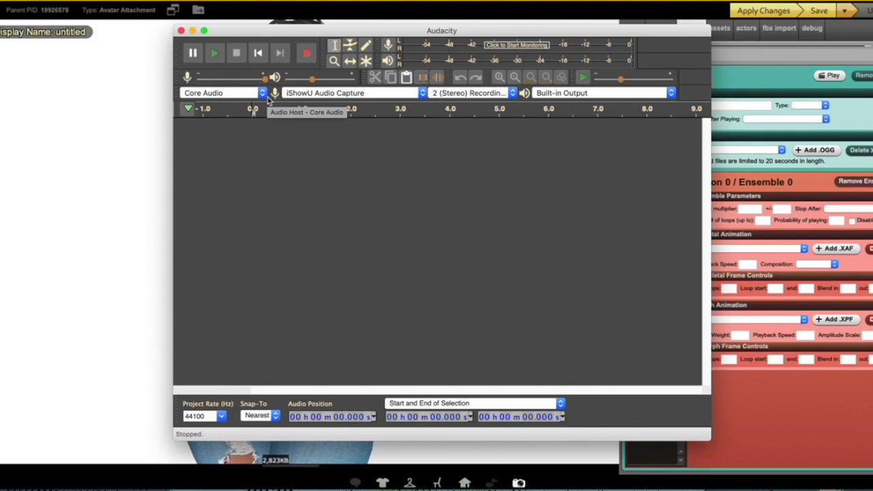
pyautogui.click(358, 483)
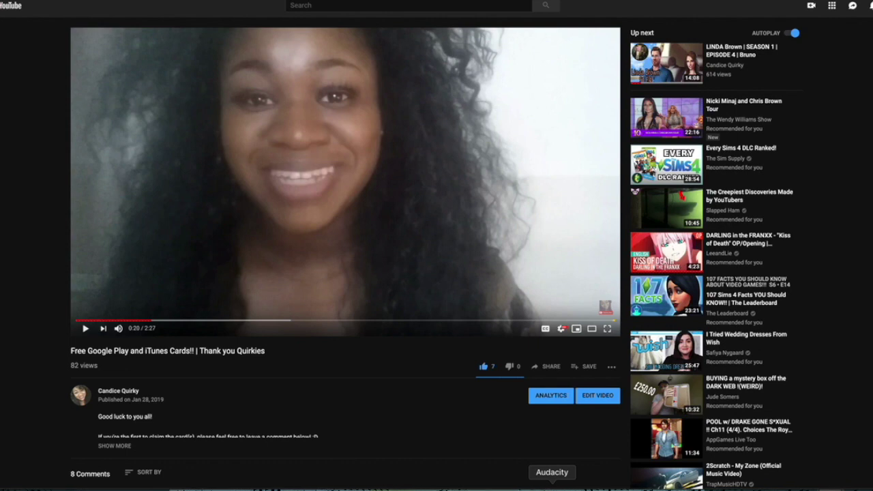
# - Record the YouTube video's audio into a new stereo Audacity track
pyautogui.click(552, 486)
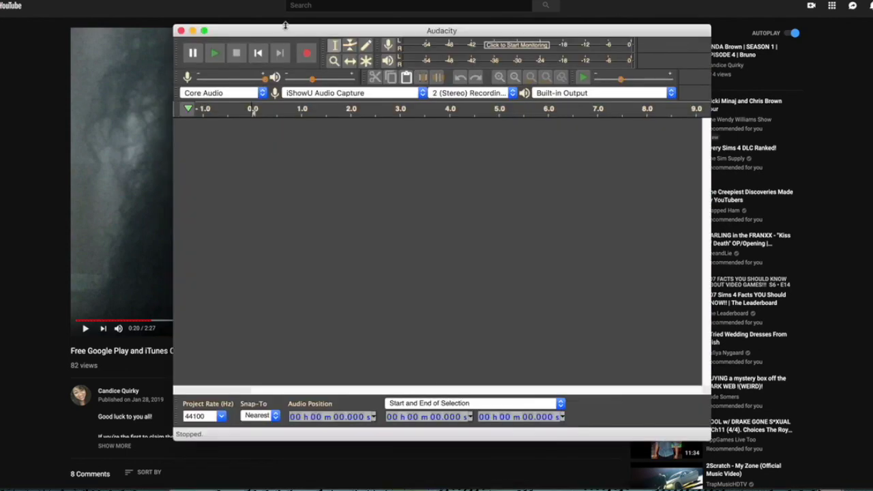
pyautogui.moveTo(288, 32); pyautogui.dragTo(489, 45)
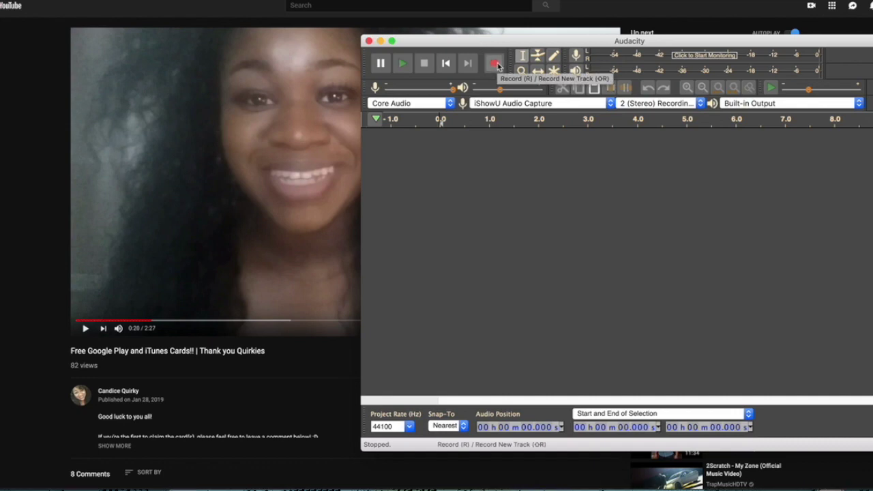
pyautogui.click(498, 66)
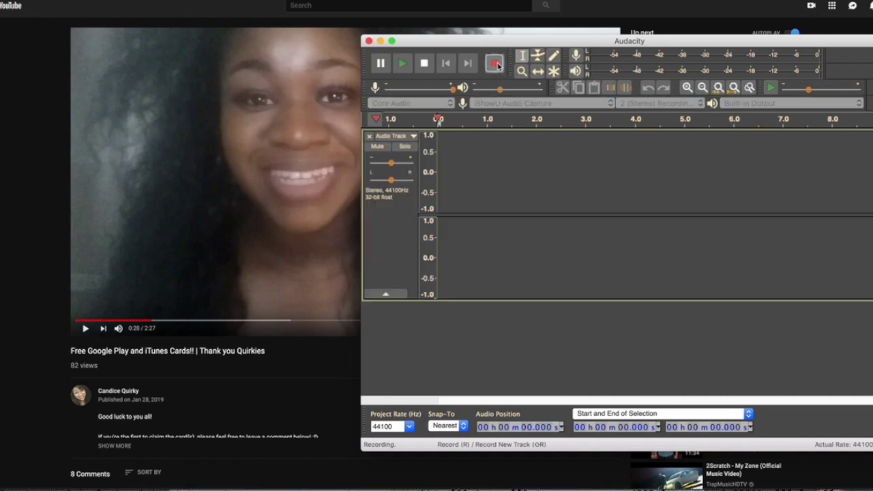
pyautogui.click(250, 376)
pyautogui.click(85, 329)
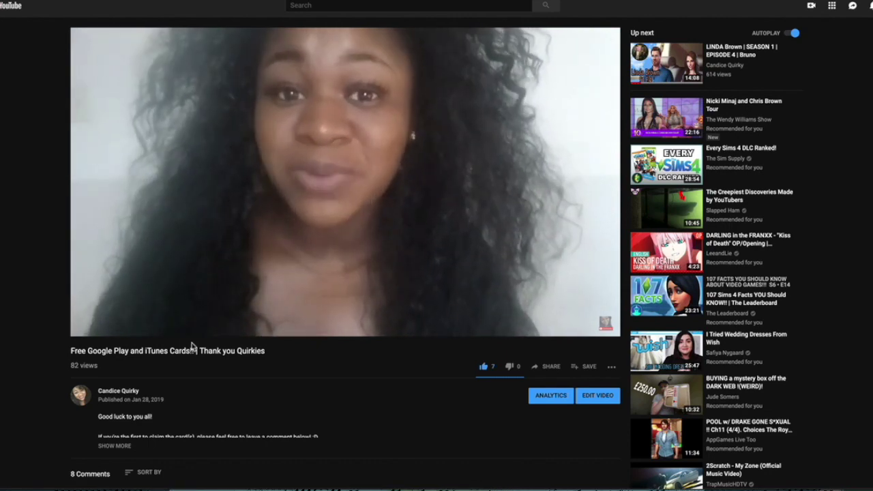
pyautogui.click(231, 254)
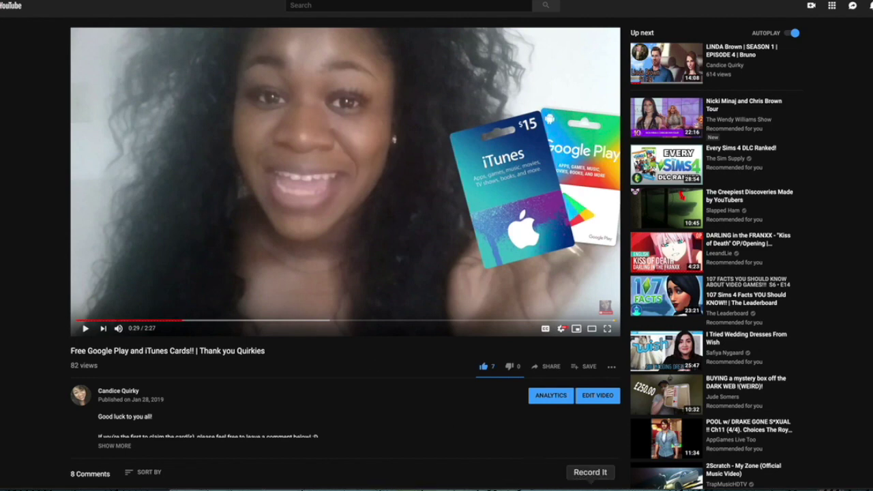
pyautogui.press('super+Tab')
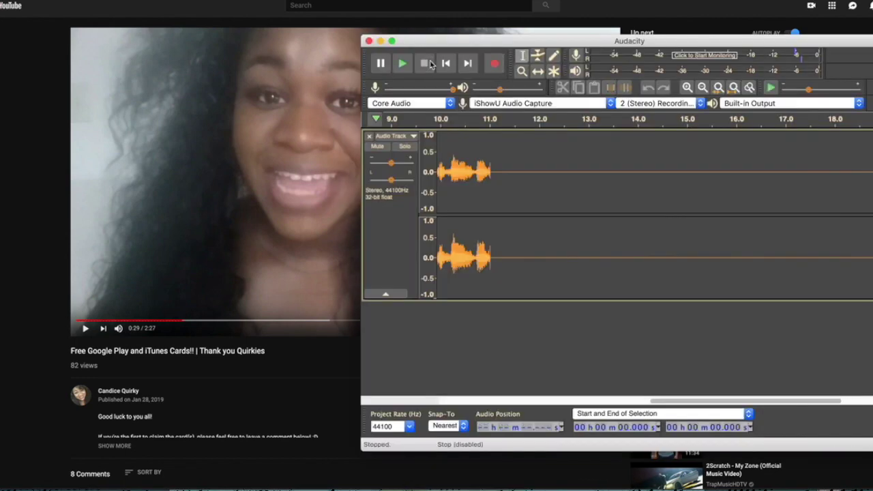
# - Select from 11.085 s to the track's end and delete the trailing silence
pyautogui.scroll(-3, 842, 177)
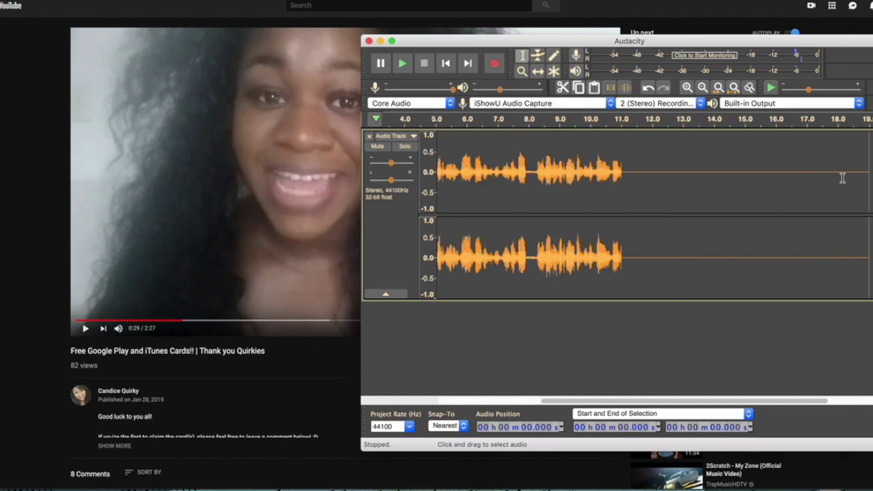
pyautogui.click(809, 178)
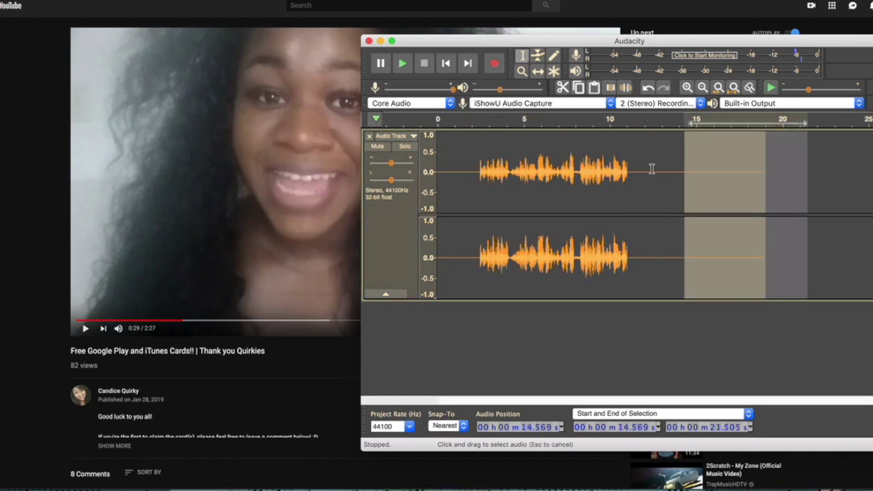
pyautogui.moveTo(651, 169)
pyautogui.mouseDown()
pyautogui.moveTo(627, 170)
pyautogui.moveTo(635, 169)
pyautogui.mouseUp()
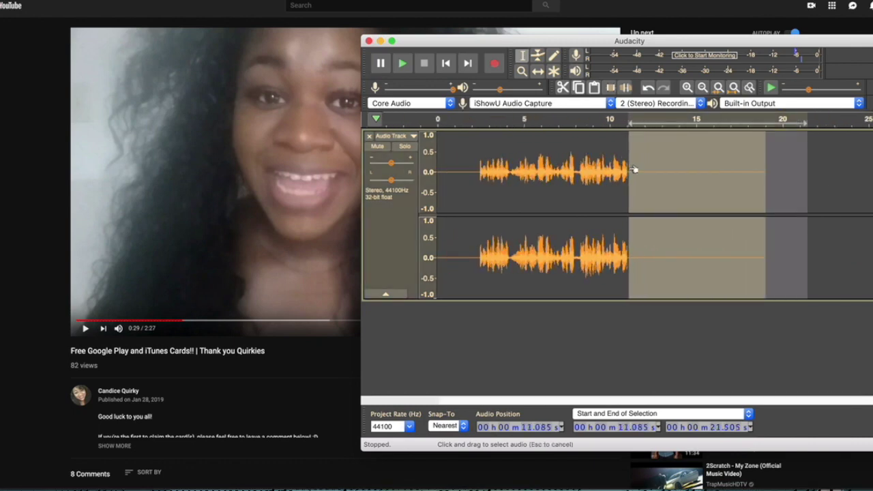
pyautogui.press('Left')
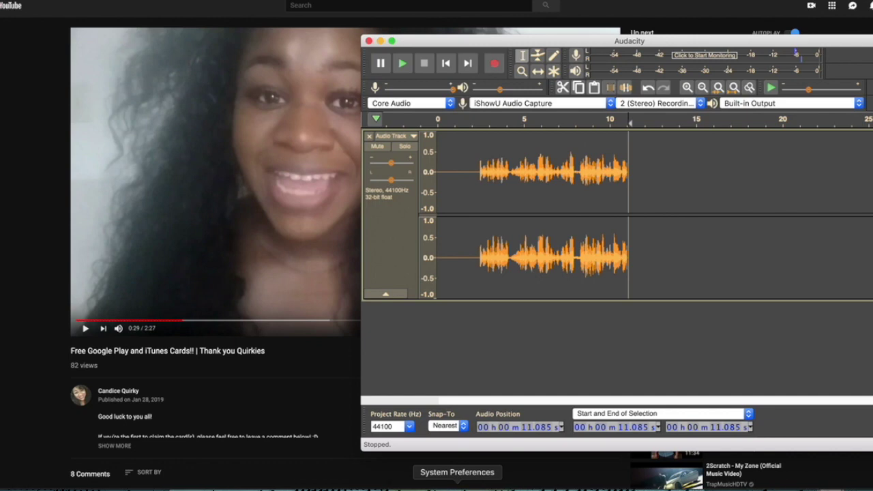
# - Switch Mac sound output back to Internal Speakers and close the Sound preferences window
pyautogui.click(457, 485)
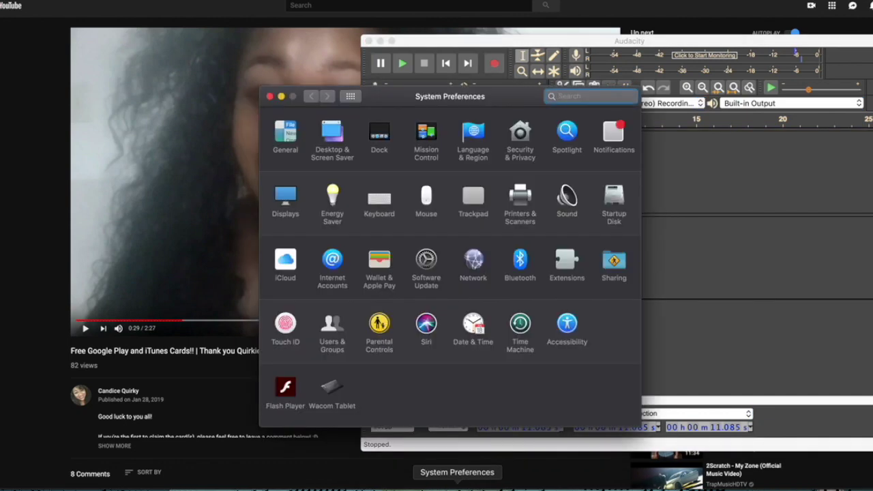
pyautogui.click(570, 198)
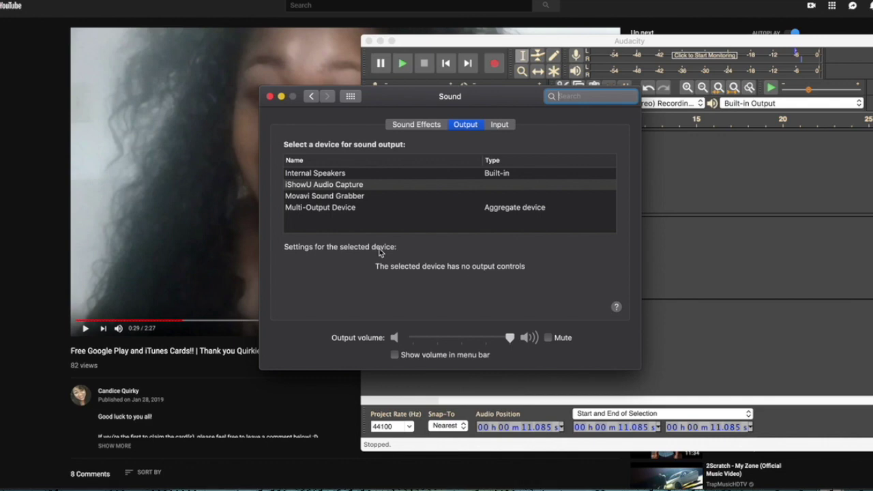
pyautogui.click(318, 175)
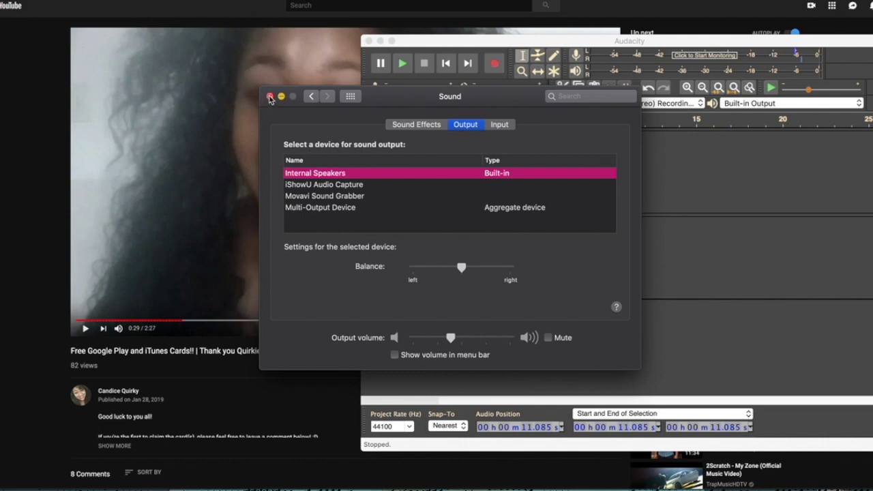
pyautogui.click(271, 96)
pyautogui.moveTo(442, 193); pyautogui.dragTo(479, 189)
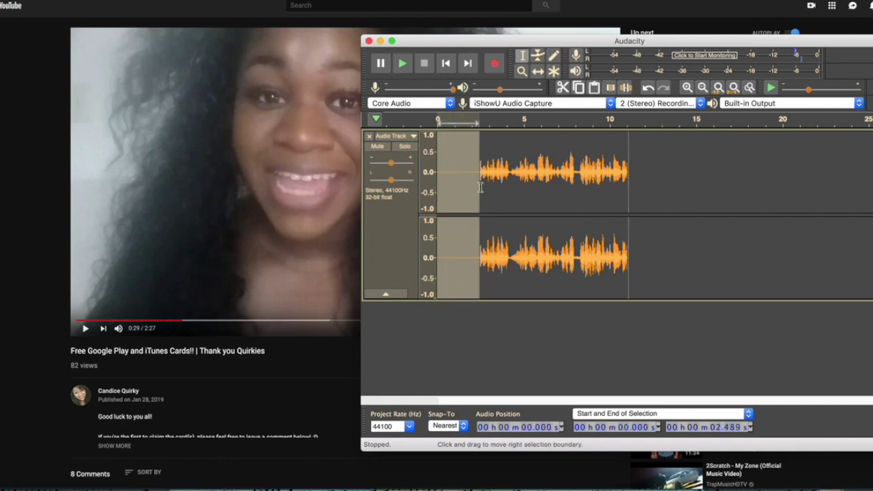
# - Delete the selected 2.5 seconds of leading silence and play back the trimmed clip
pyautogui.press('Delete')
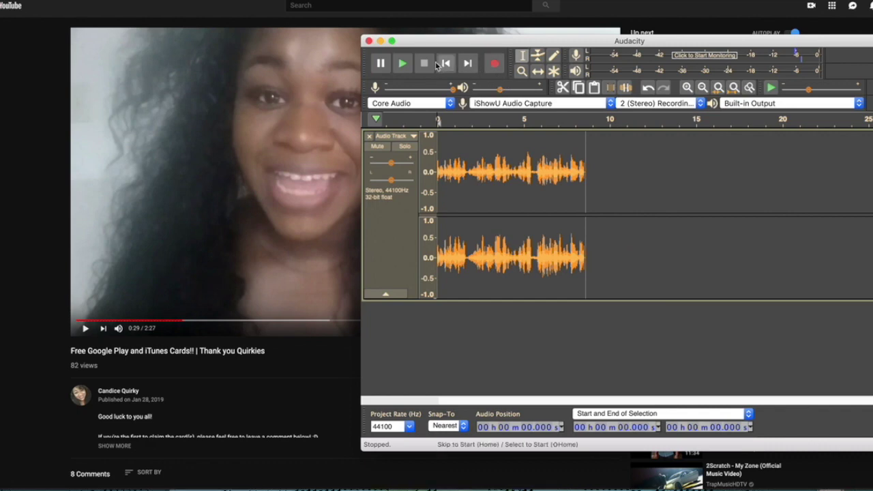
pyautogui.click(401, 63)
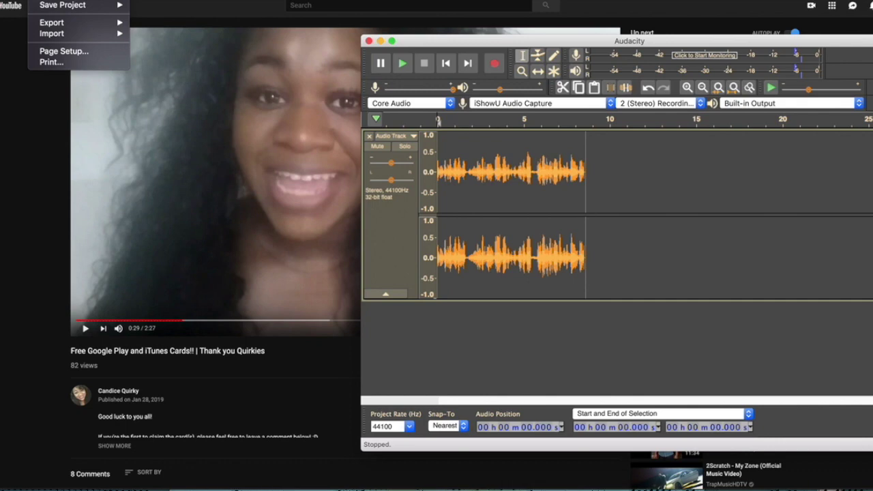
# - Export the clip as Ogg Vorbis file 'Sounds' into the IMVU folder, leaving metadata tags blank
pyautogui.moveTo(66, 24)
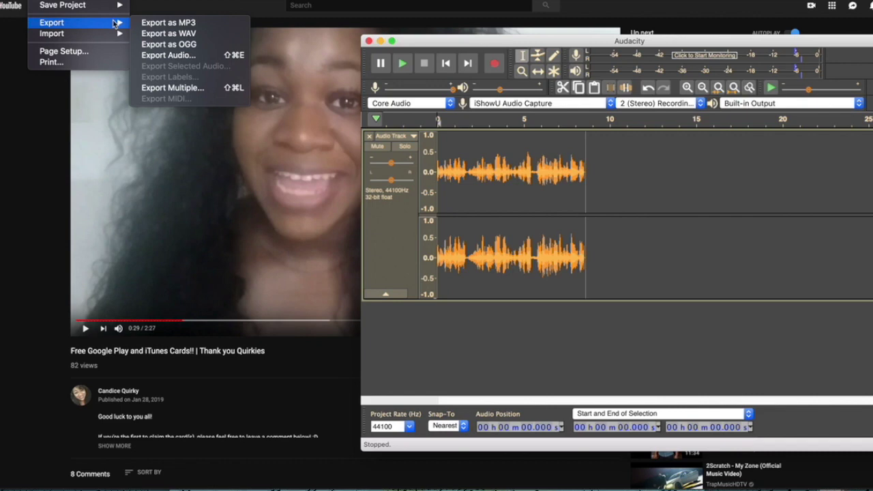
pyautogui.click(184, 46)
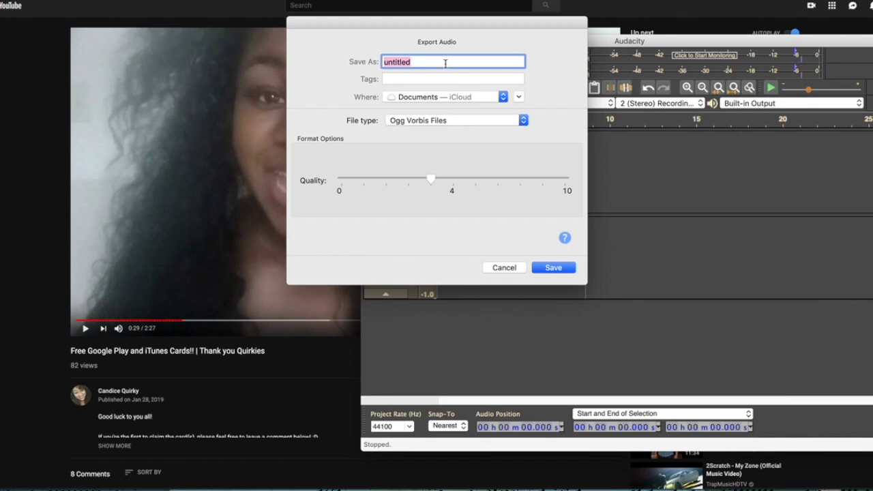
pyautogui.write('Sounds')
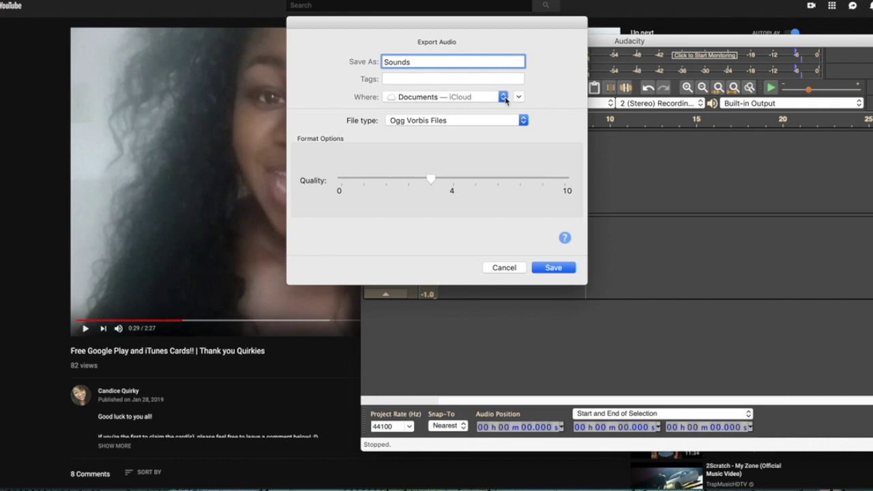
pyautogui.click(504, 97)
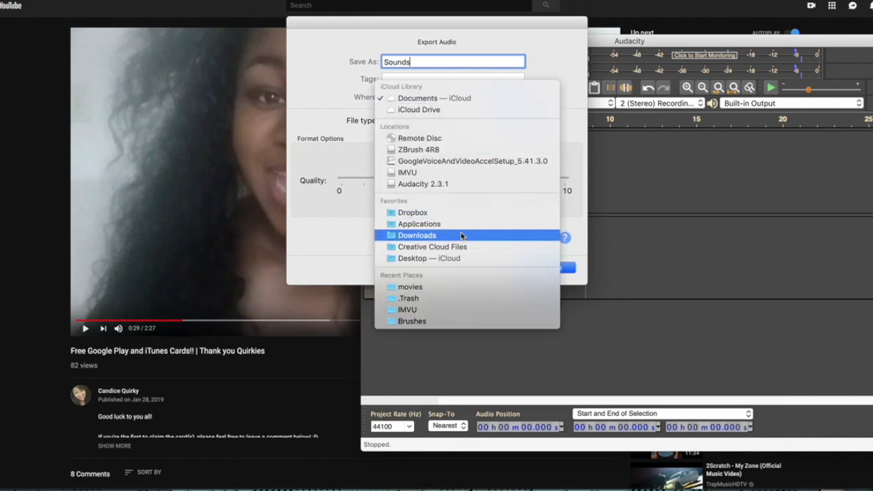
pyautogui.click(433, 311)
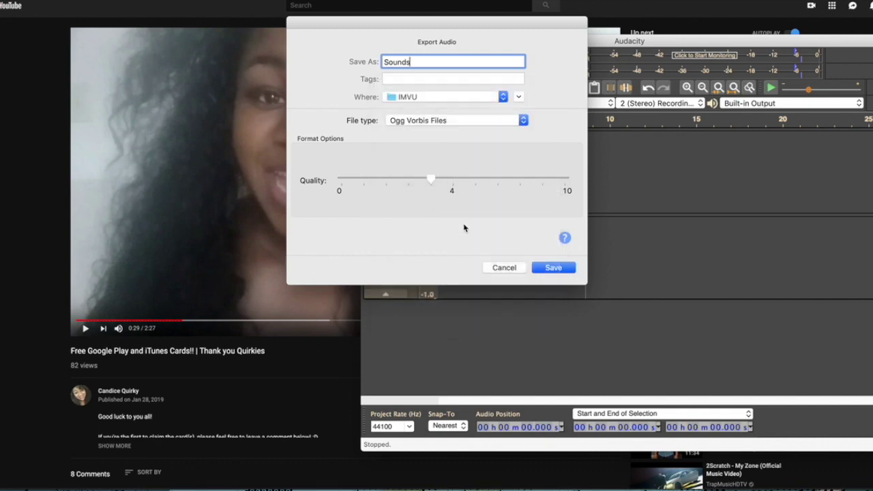
pyautogui.click(551, 270)
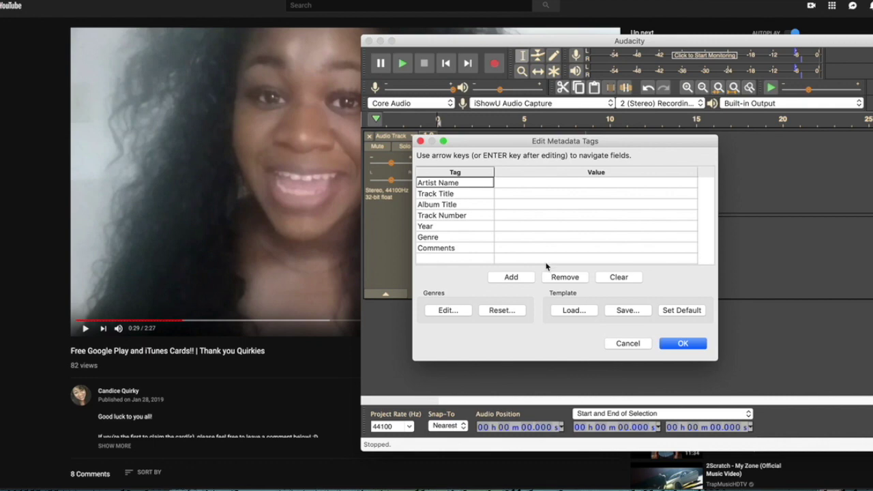
pyautogui.click(536, 183)
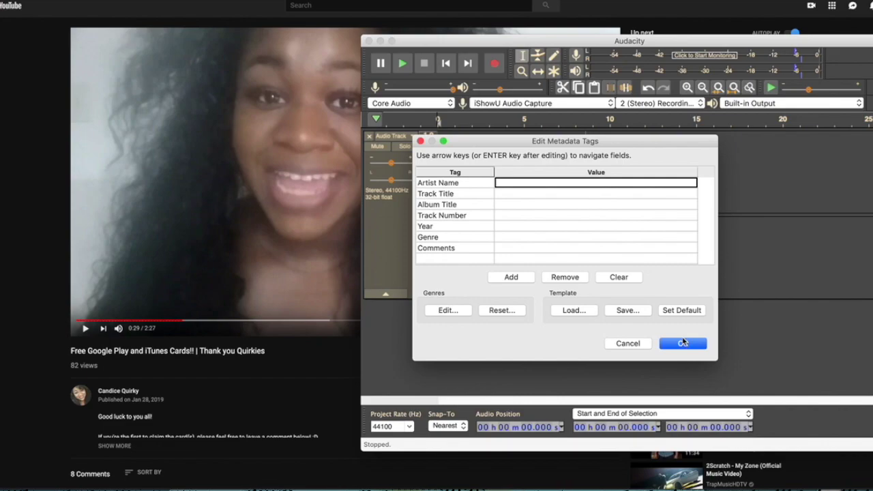
pyautogui.click(681, 346)
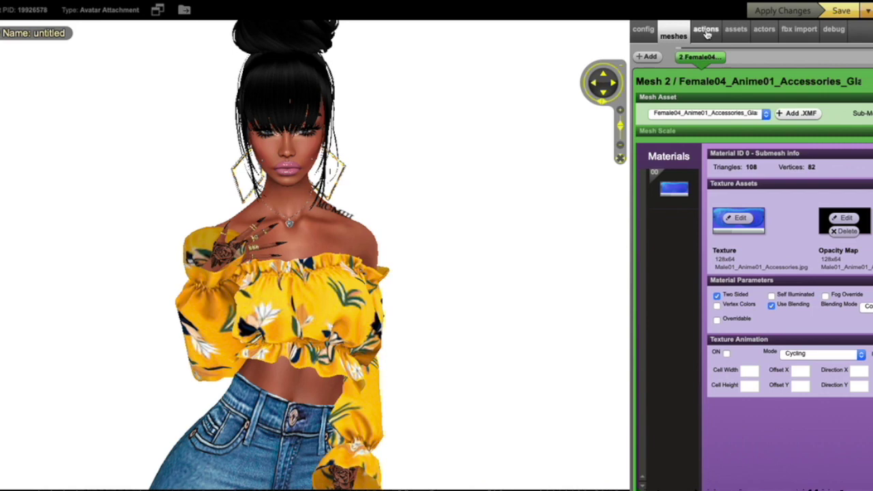
# - Attach Sounds.ogg to Action 0 with trigger 'Sound' and apply the product changes
pyautogui.click(706, 31)
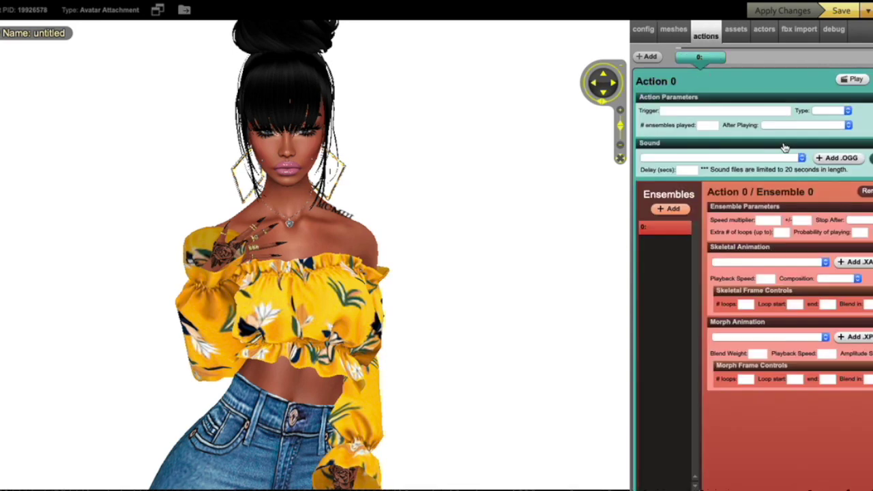
pyautogui.click(842, 158)
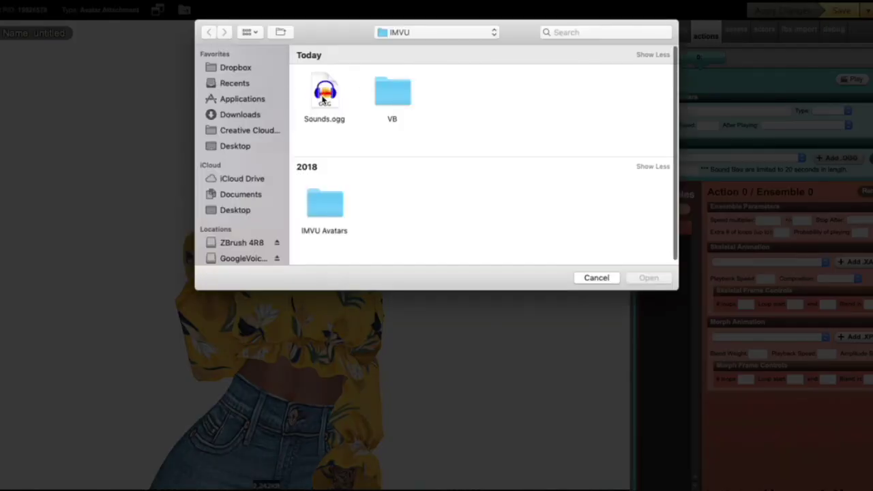
pyautogui.click(322, 96)
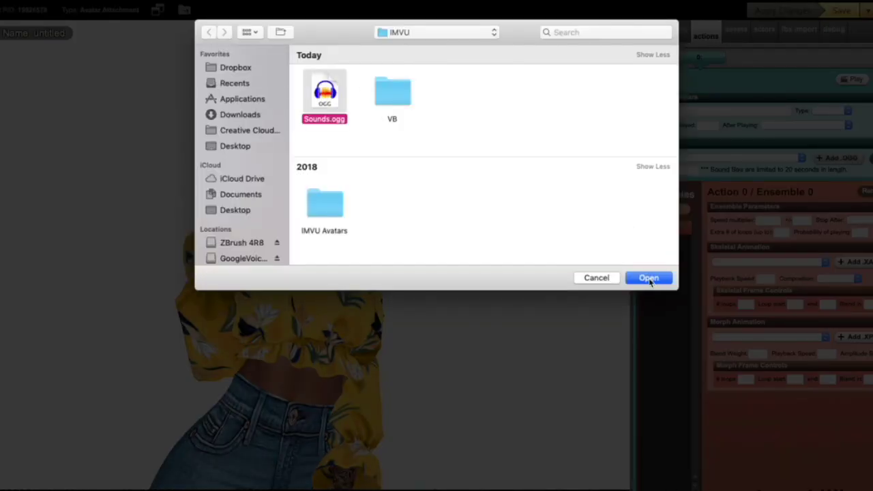
pyautogui.click(669, 278)
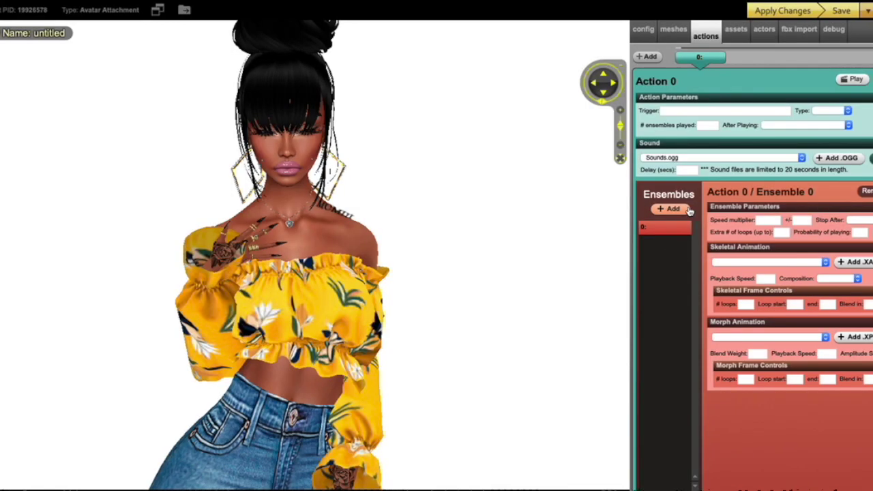
pyautogui.click(689, 112)
pyautogui.write('Sound')
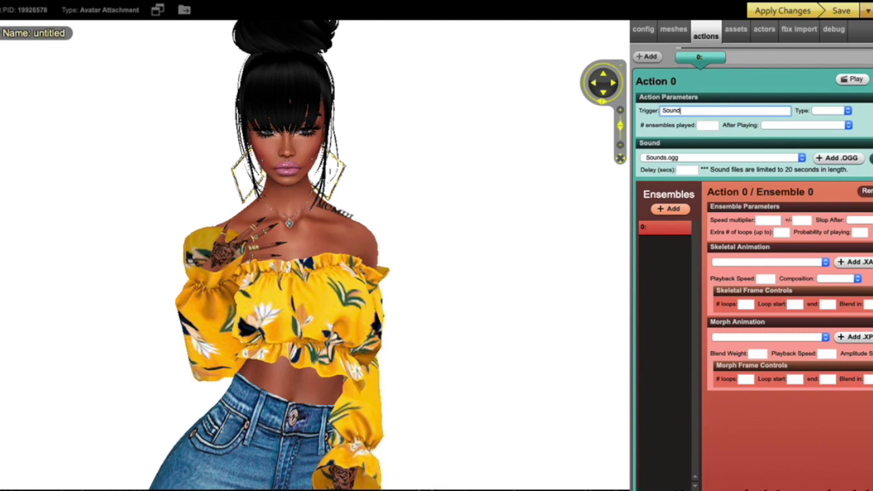
pyautogui.click(784, 15)
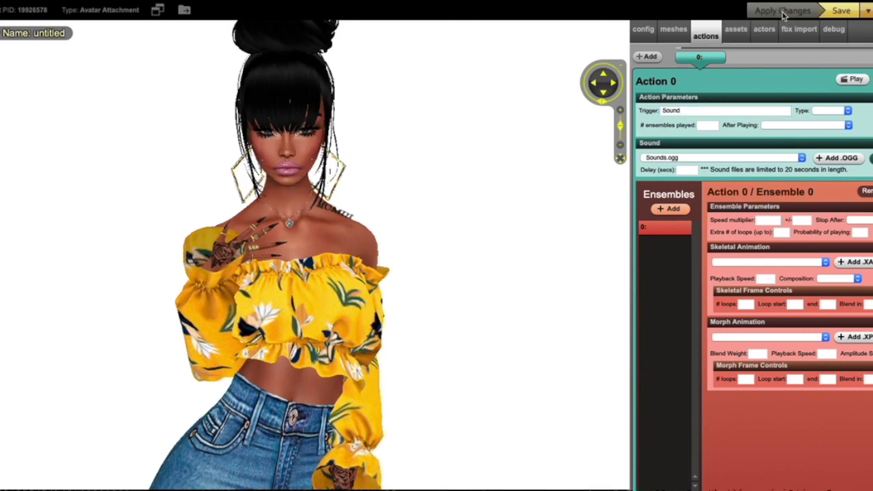
pyautogui.click(320, 322)
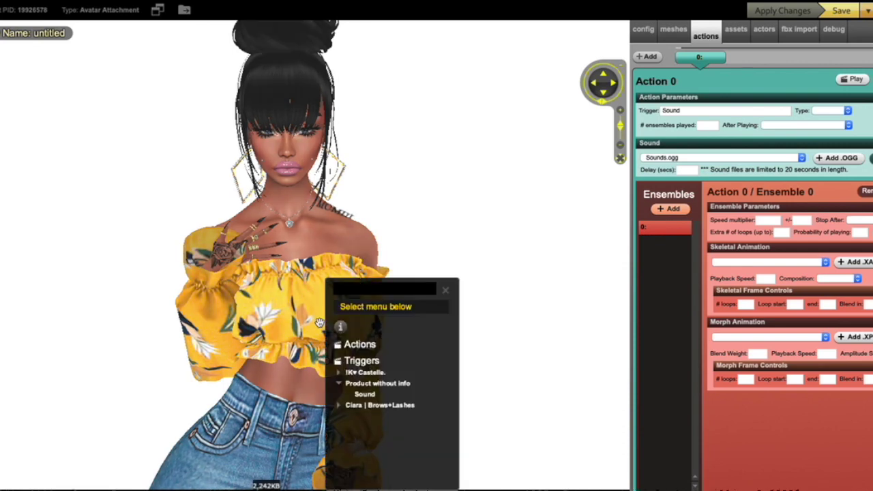
# - Fire the avatar's Sound trigger under Product without info to play Sounds.ogg
pyautogui.click(372, 395)
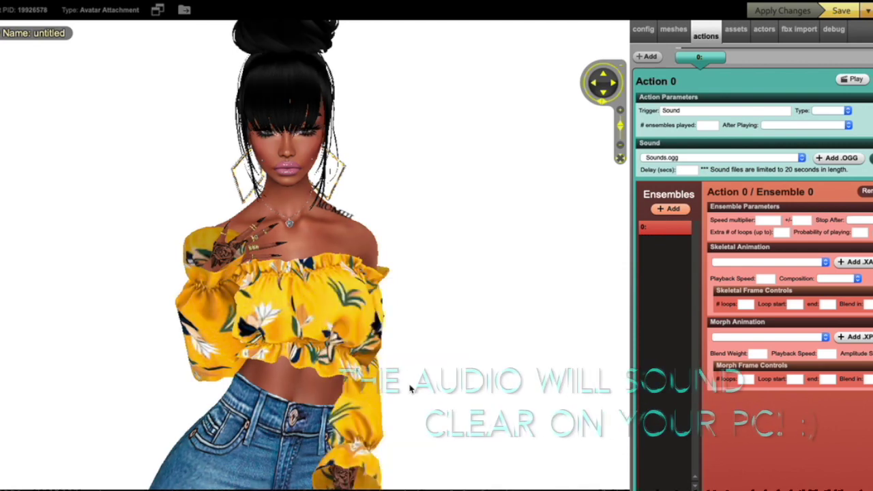